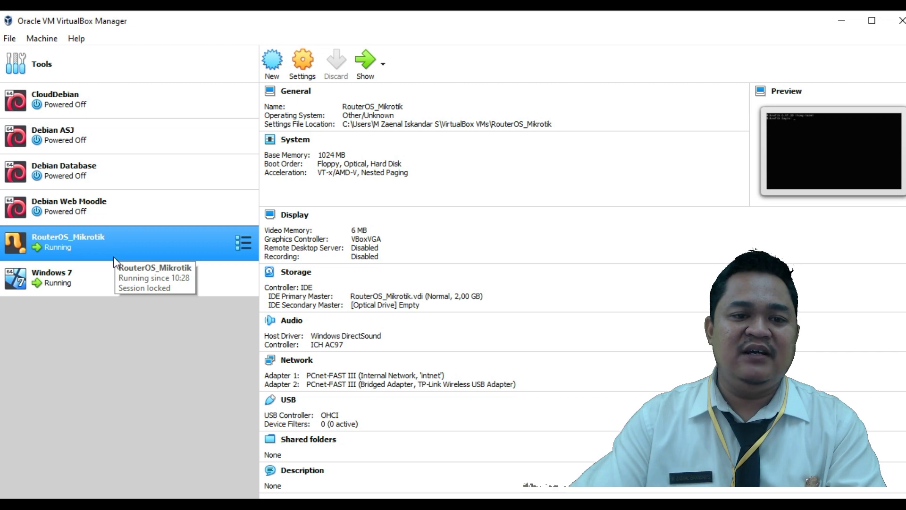
- Review the network settings of Adapter 1 and Adapter 2 on the RouterOS_Mikrotik virtual machine
click(104, 282)
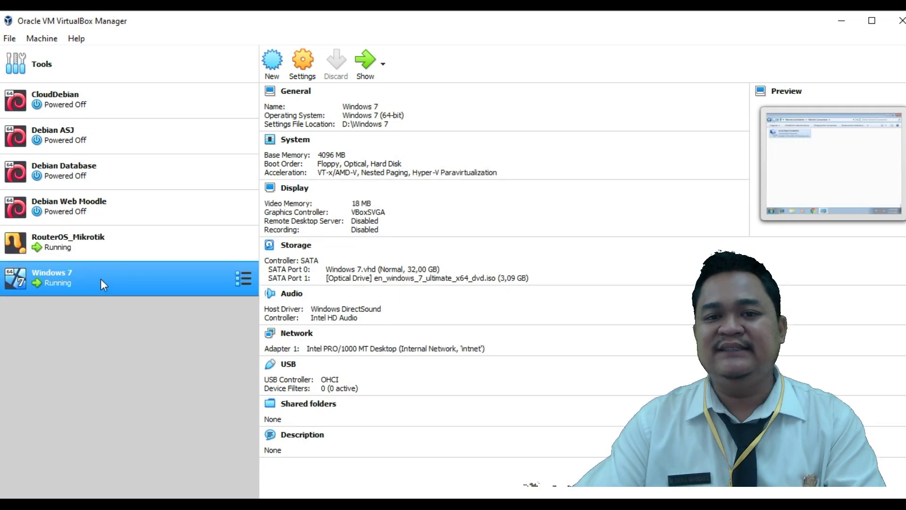
click(102, 250)
click(303, 65)
click(305, 240)
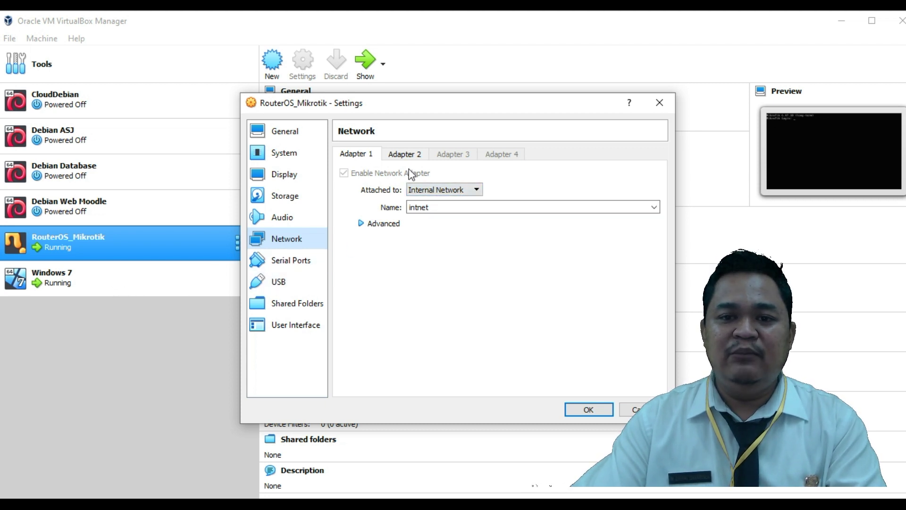
click(406, 156)
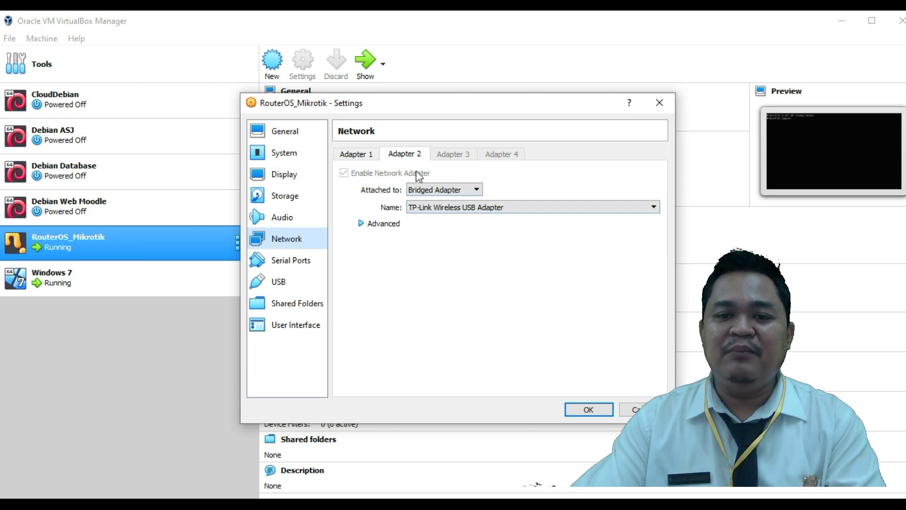
click(599, 409)
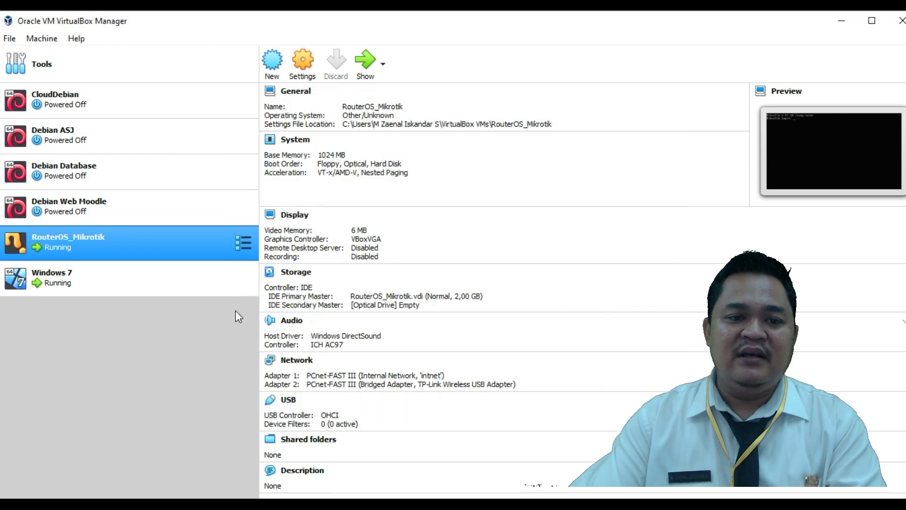
- Review how Adapter 1 is attached in the network settings of the Windows 7 virtual machine
click(120, 276)
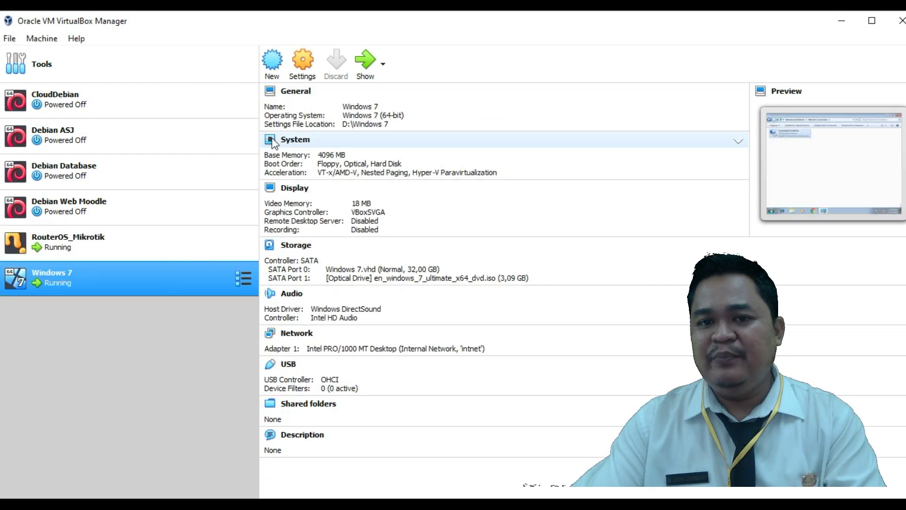
click(301, 66)
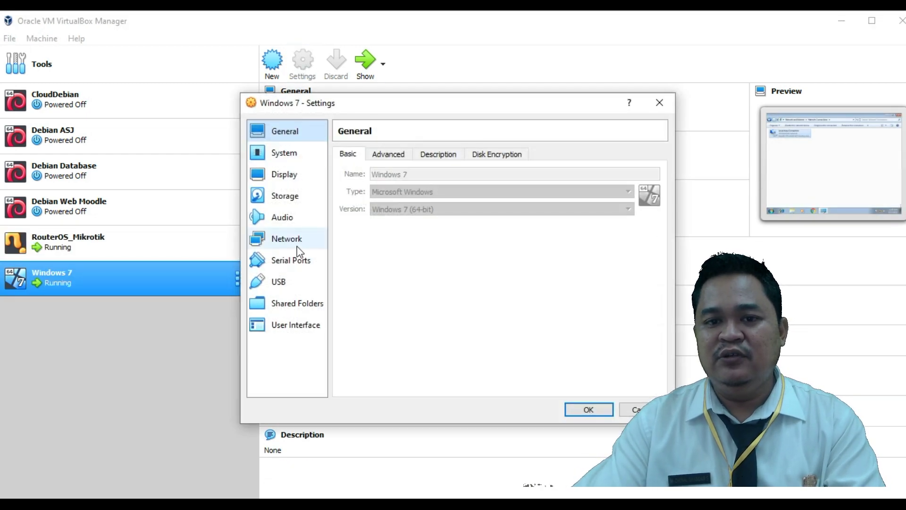
click(297, 240)
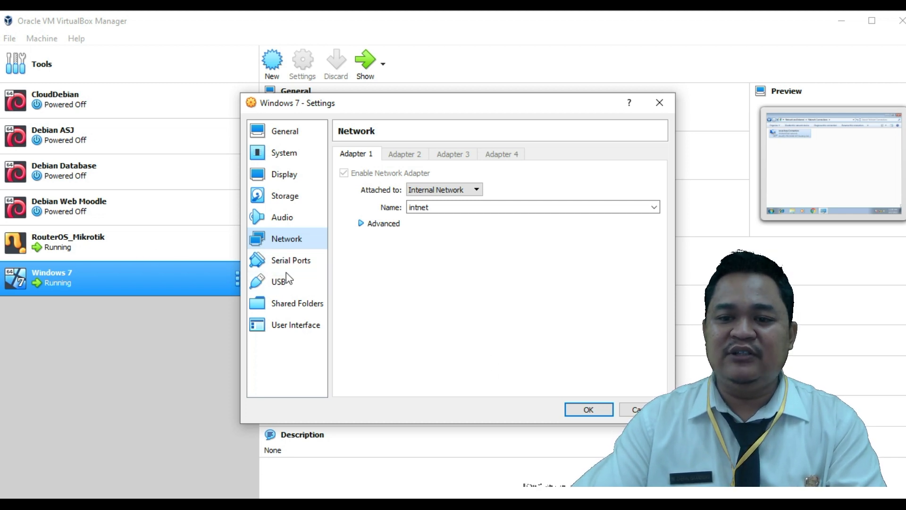
click(588, 410)
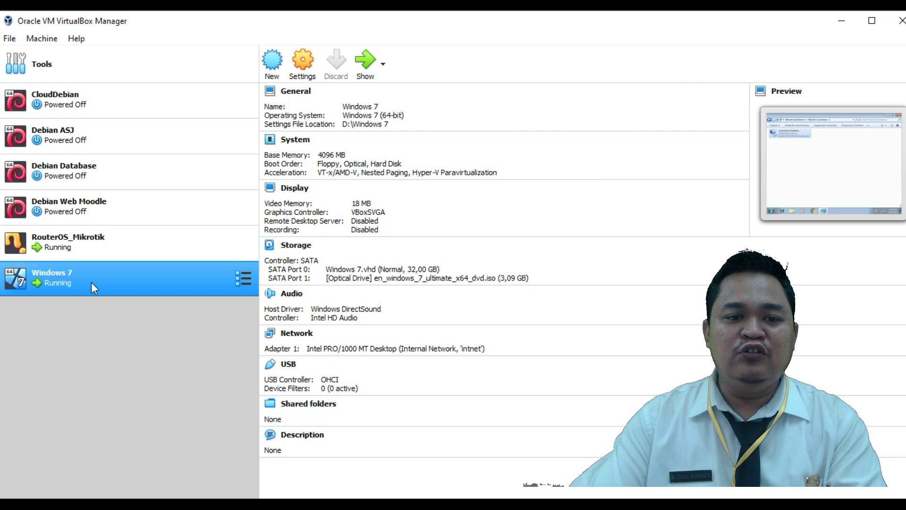
click(67, 247)
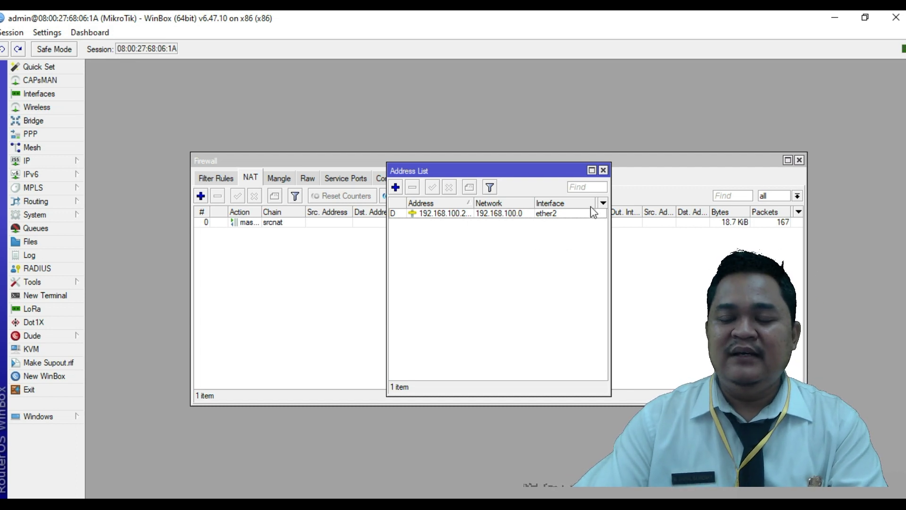
- In WinBox, close the open address and firewall lists, and add the IP address 10.10.10.1/24 on interface ether1
click(603, 170)
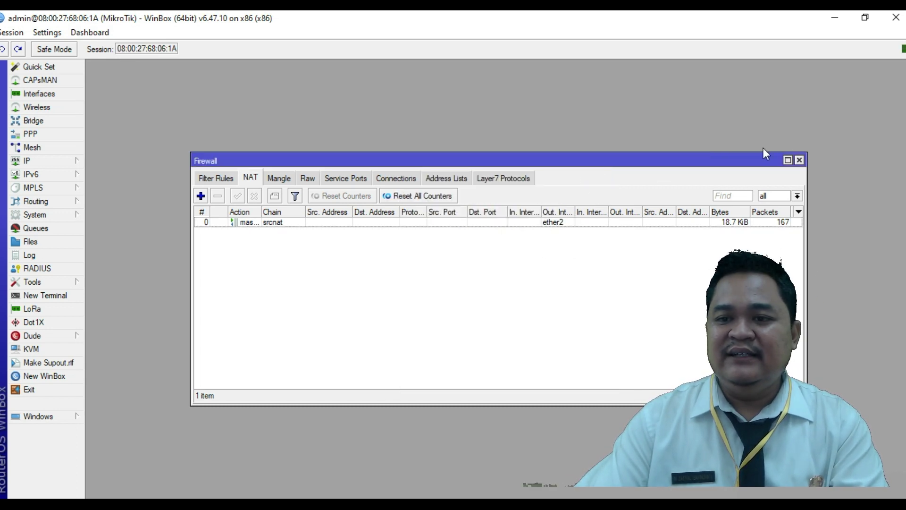
click(800, 161)
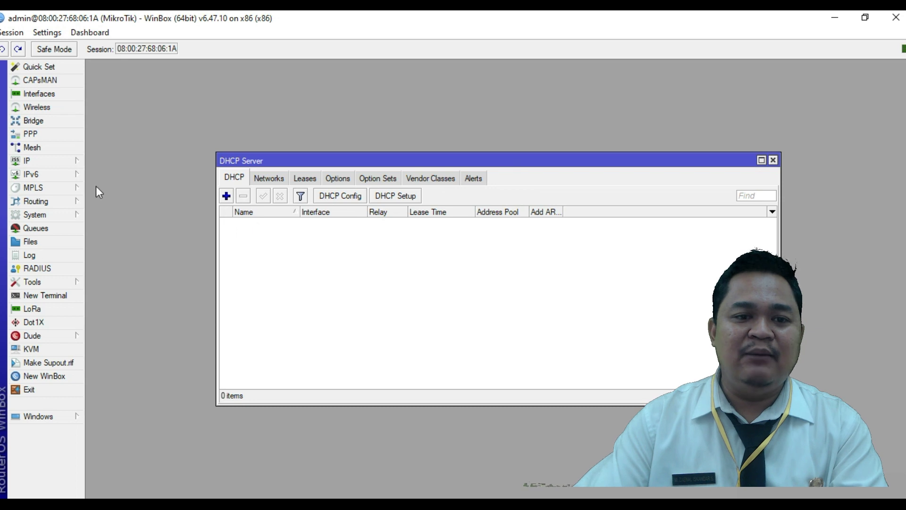
click(46, 164)
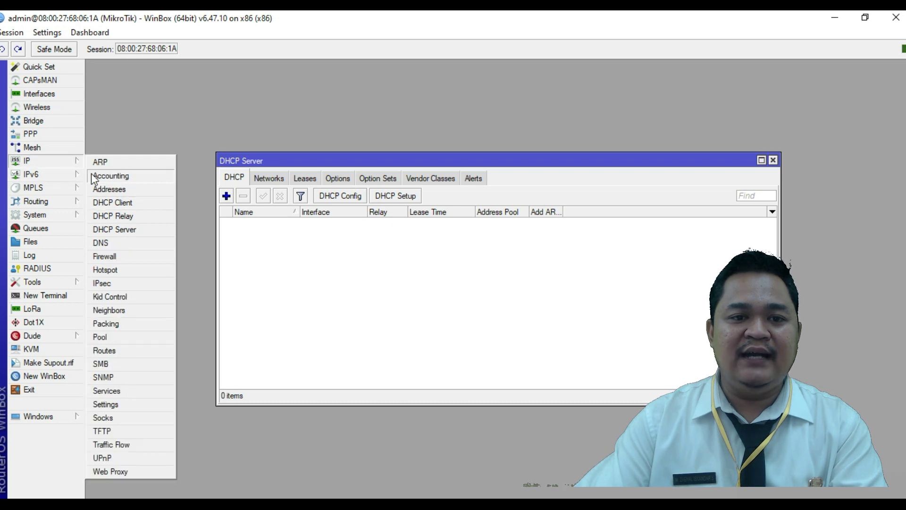
click(108, 189)
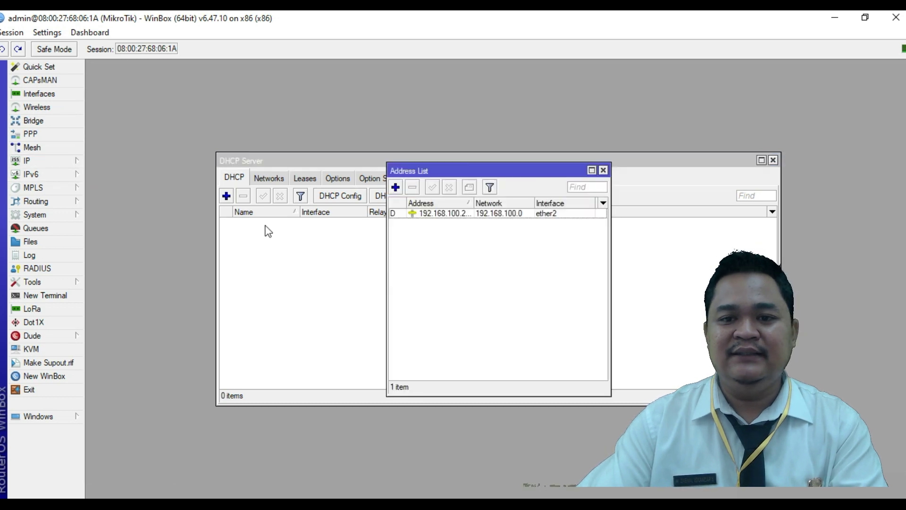
click(395, 188)
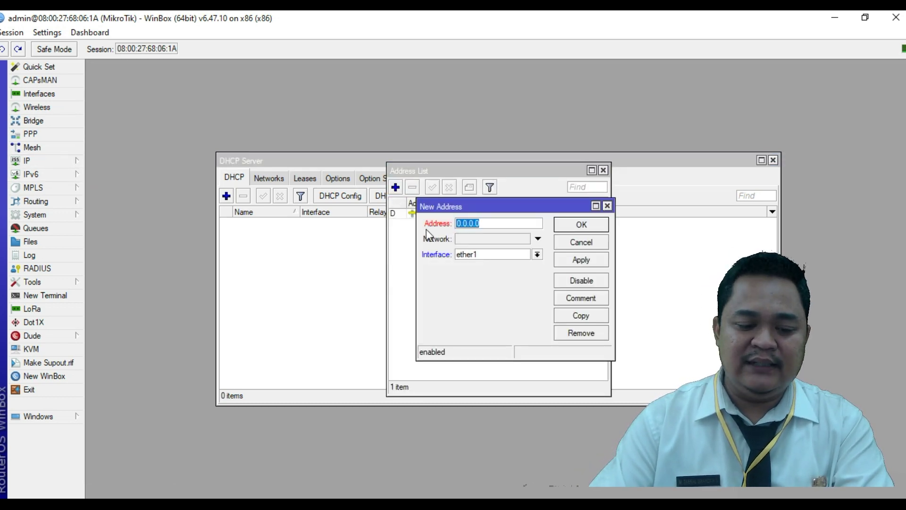
text(10.10.10.)
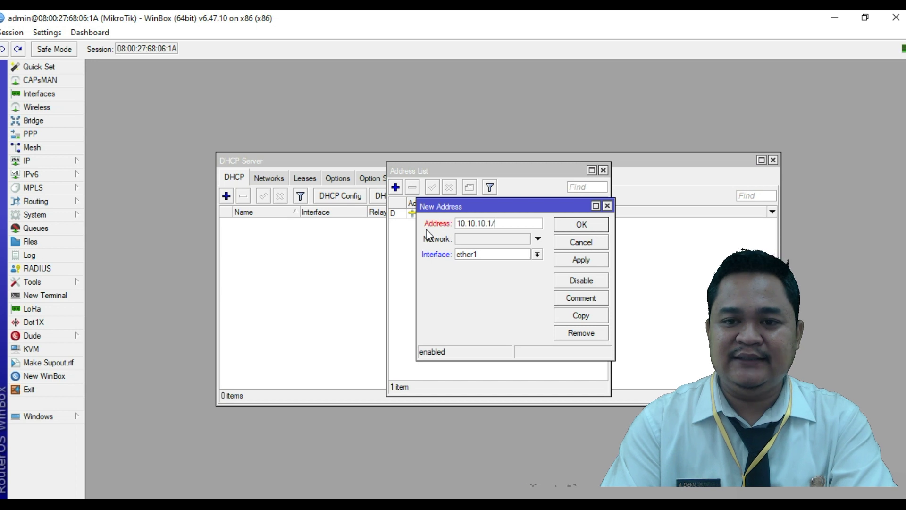
text(1/24)
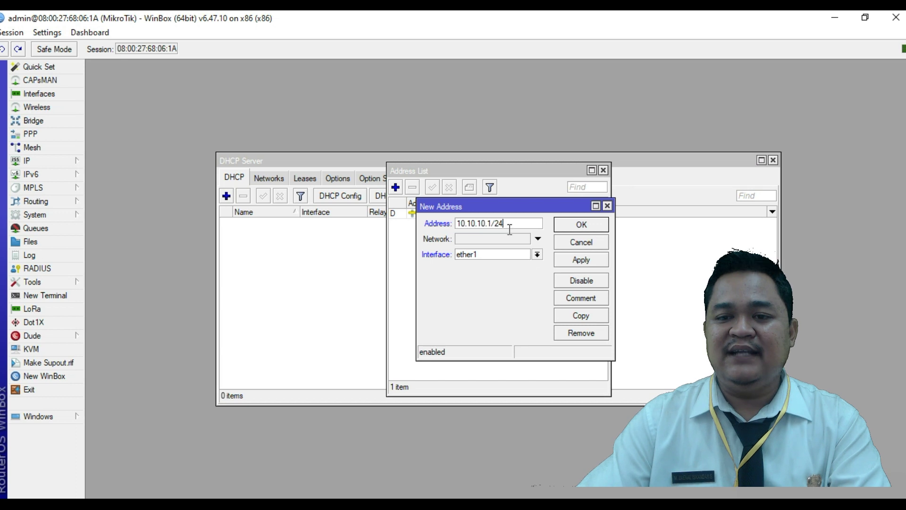
click(581, 259)
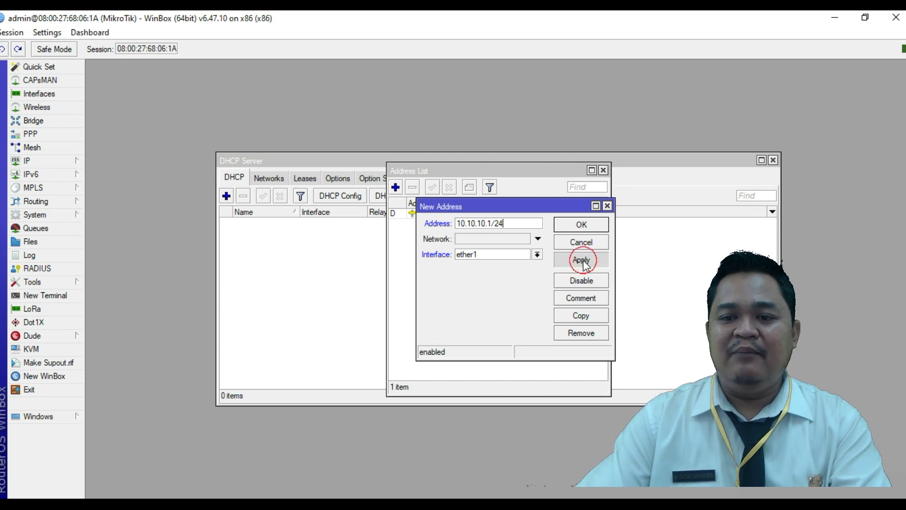
click(583, 228)
click(603, 170)
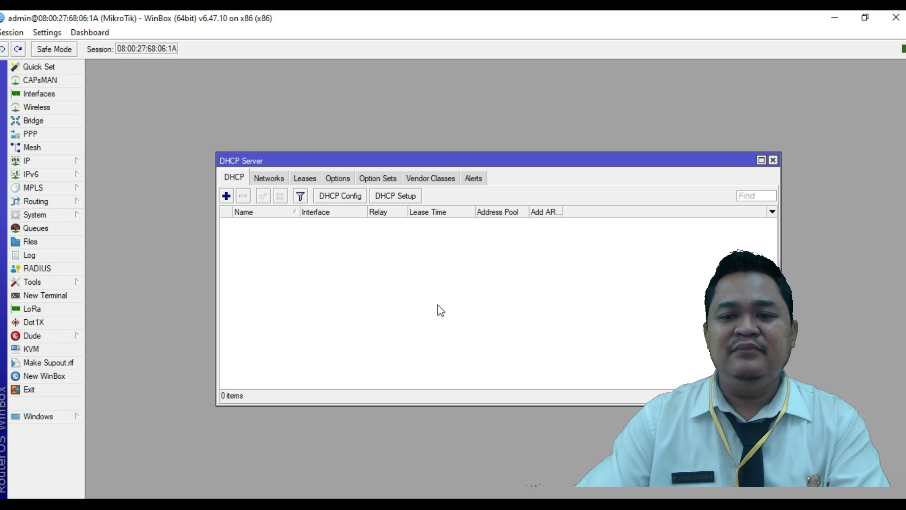
- Close the leftover DHCP windows and start the DHCP server setup with ether1 as the server interface
click(773, 160)
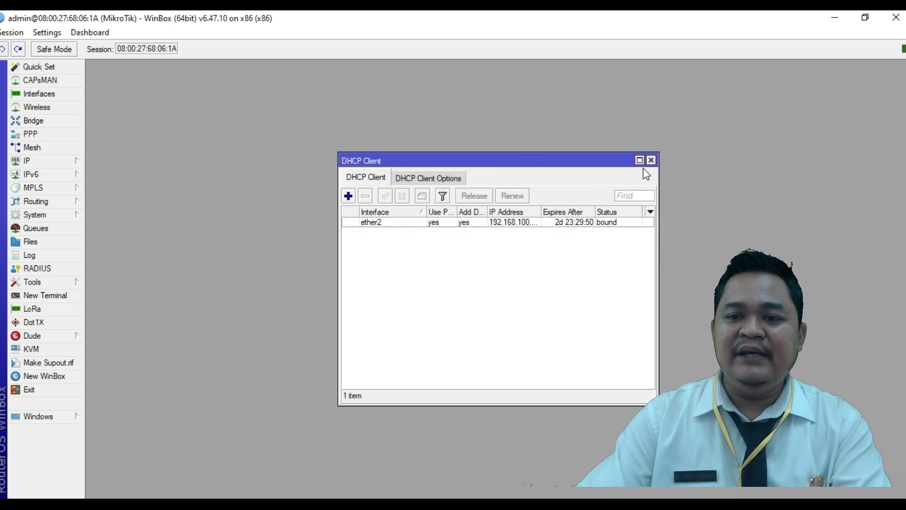
click(651, 160)
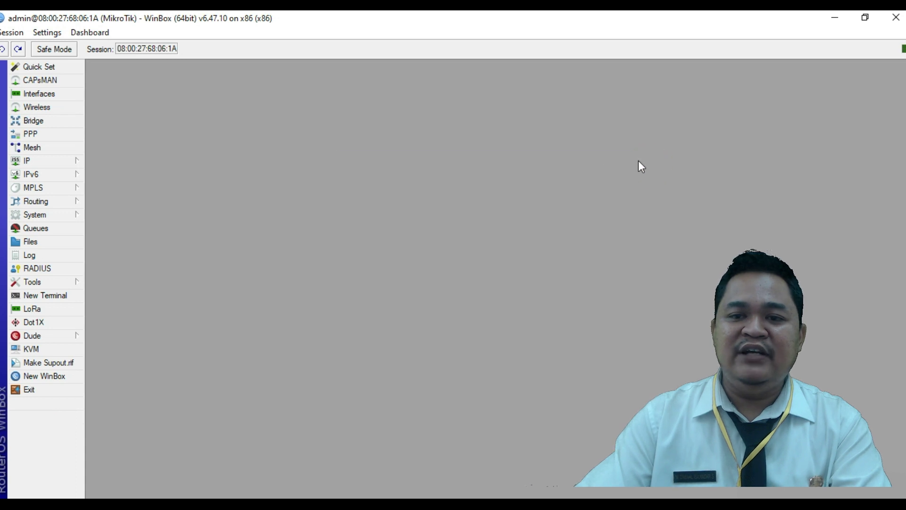
click(52, 161)
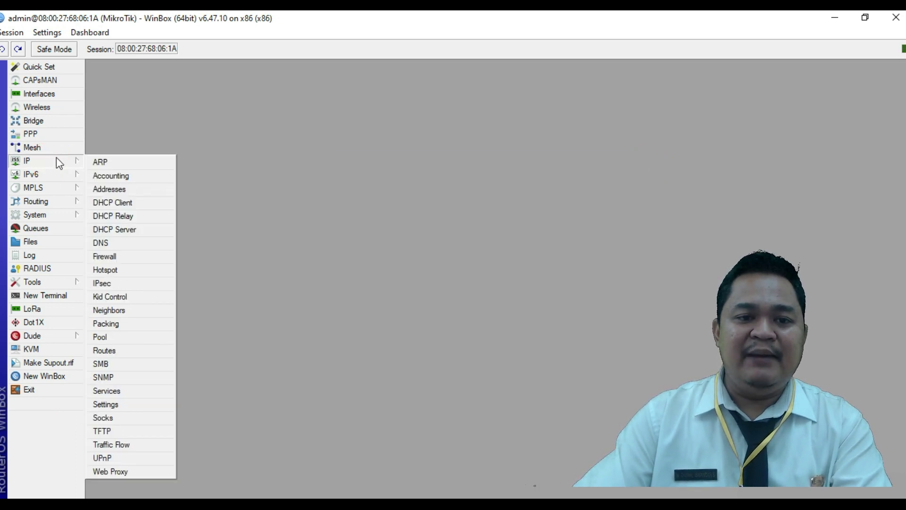
click(134, 231)
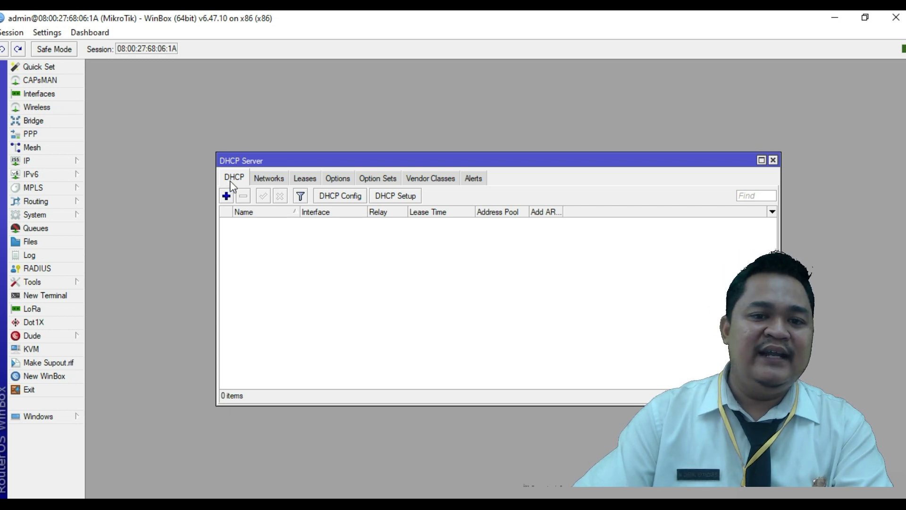
click(393, 197)
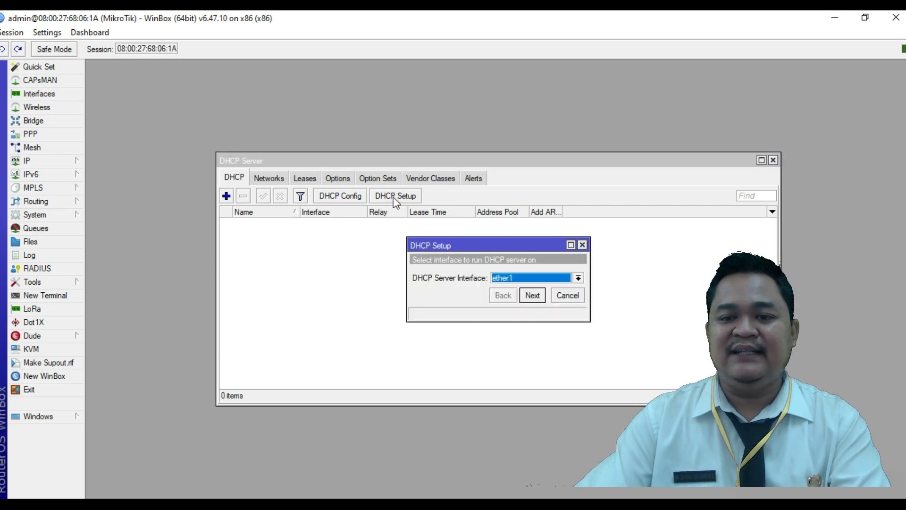
click(524, 276)
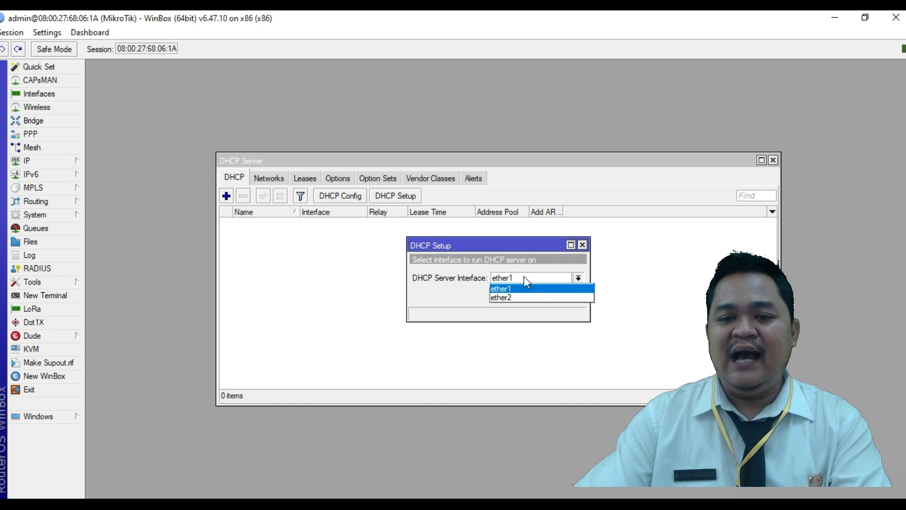
click(524, 277)
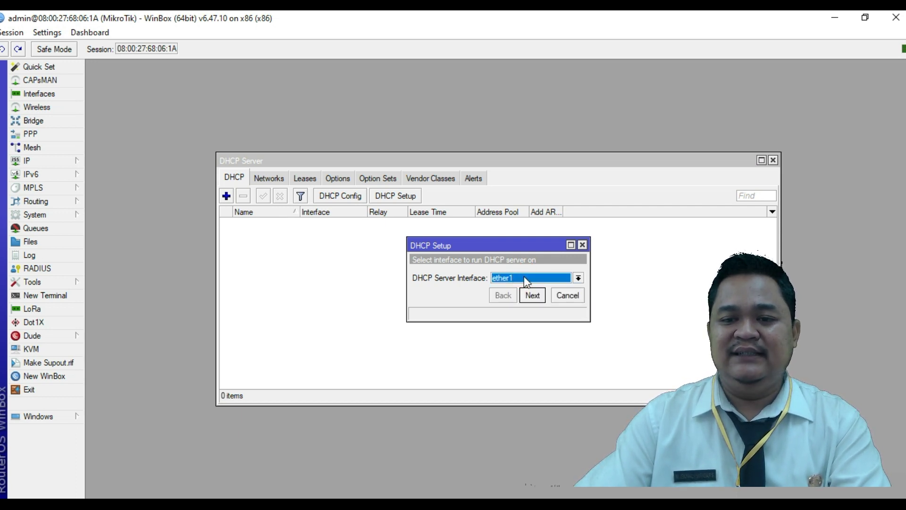
click(521, 278)
click(522, 279)
click(534, 295)
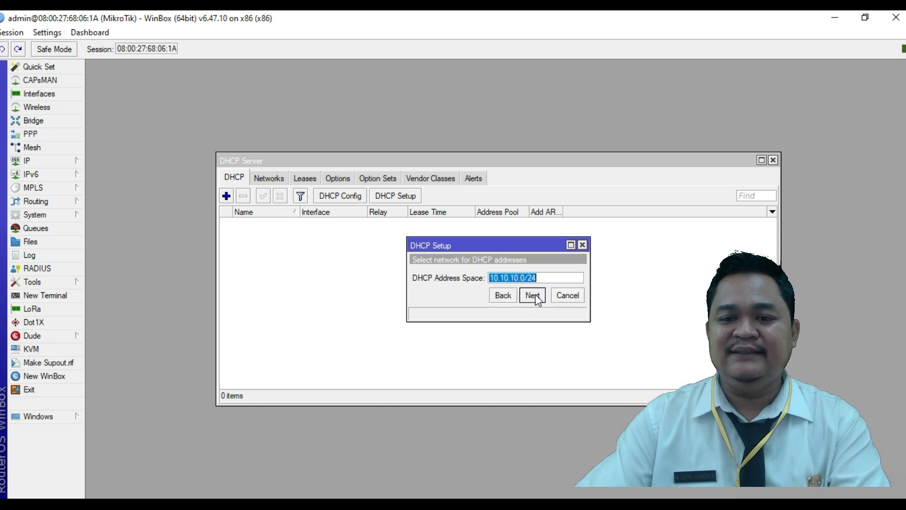
- Accept DHCP address space 10.10.10.0/24, gateway 10.10.10.1, address pool 10.10.10.2-10.10.10.254 and DNS server 192.168.100.1
click(534, 296)
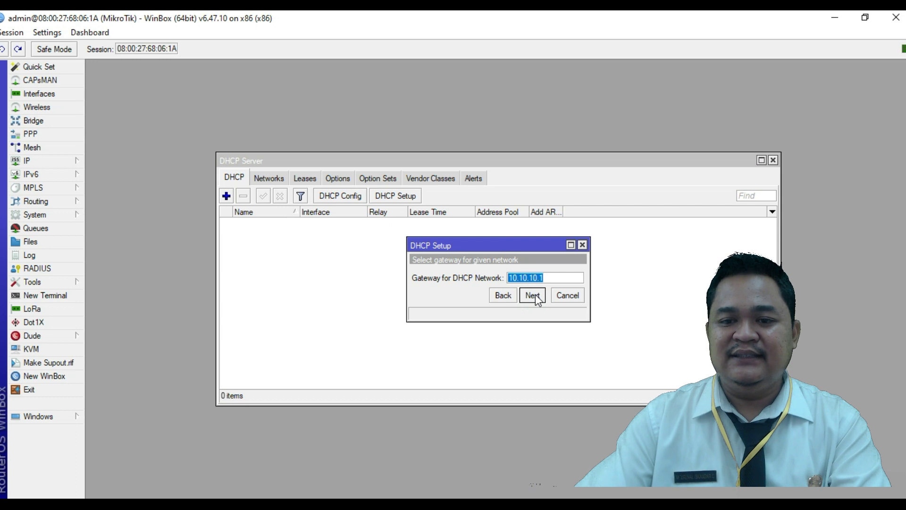
click(534, 297)
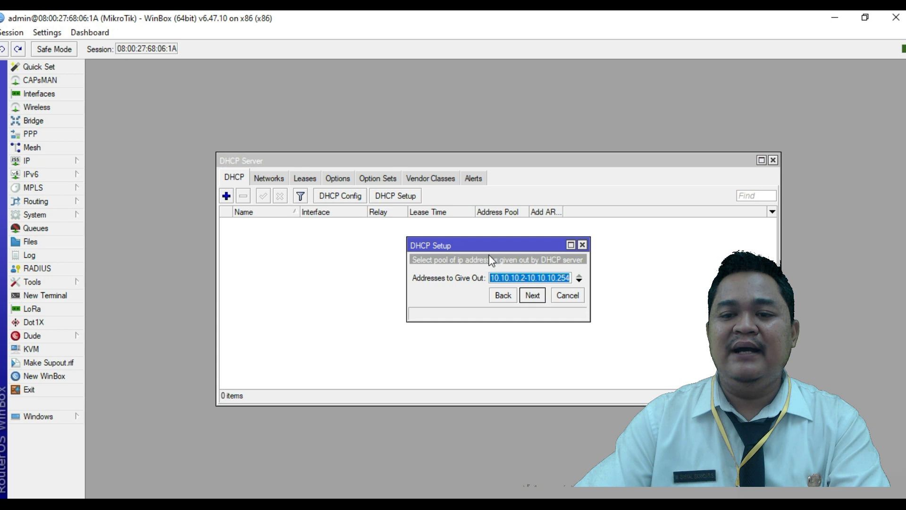
click(533, 295)
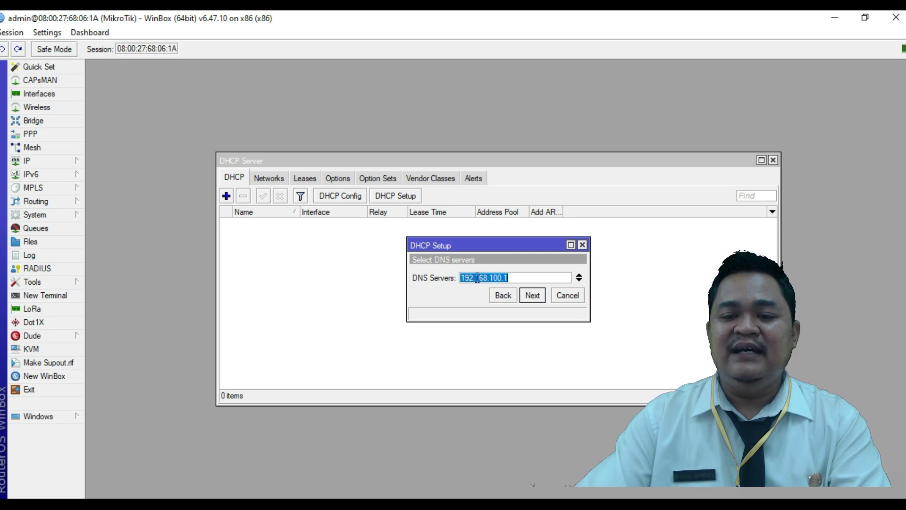
click(534, 298)
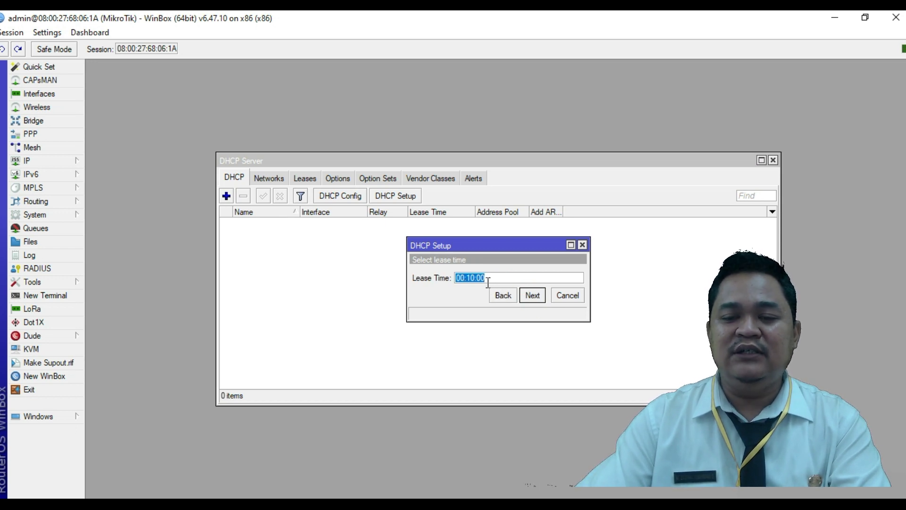
- Set the DHCP lease time to 1d 00:10:00 and finish the setup
click(463, 279)
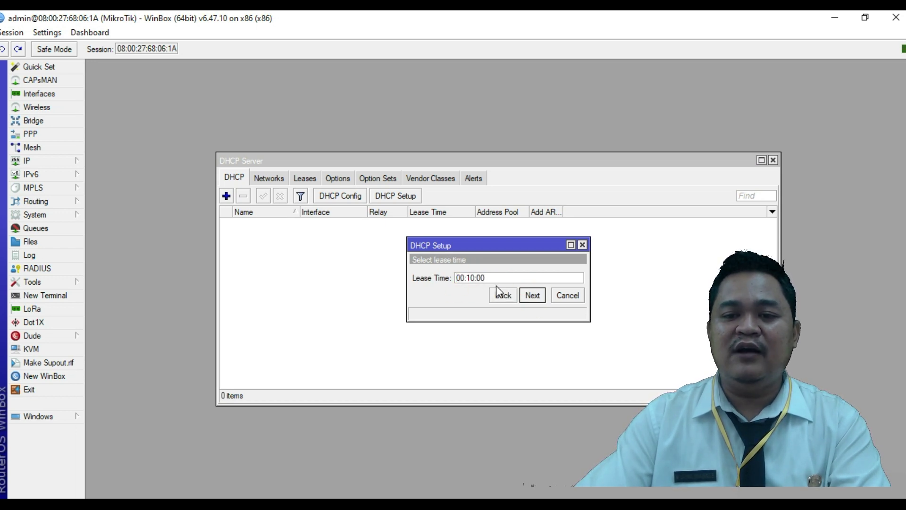
text(1d)
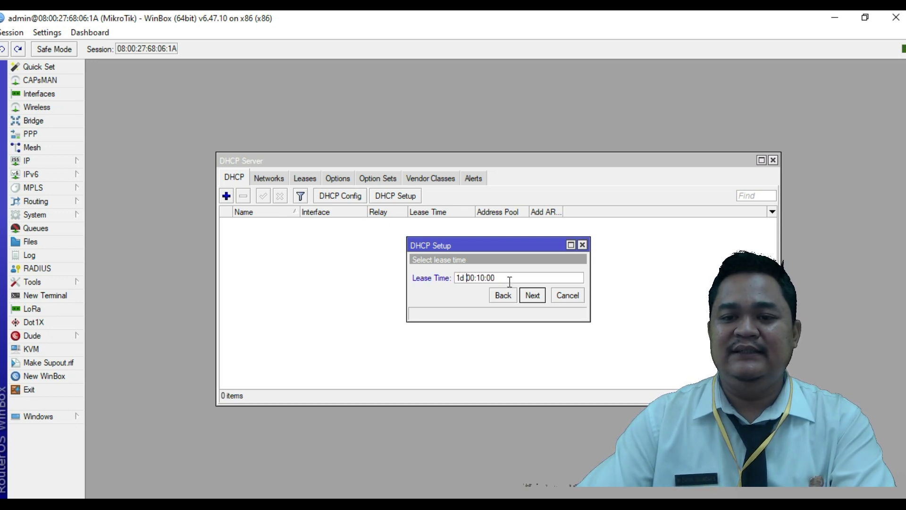
click(531, 296)
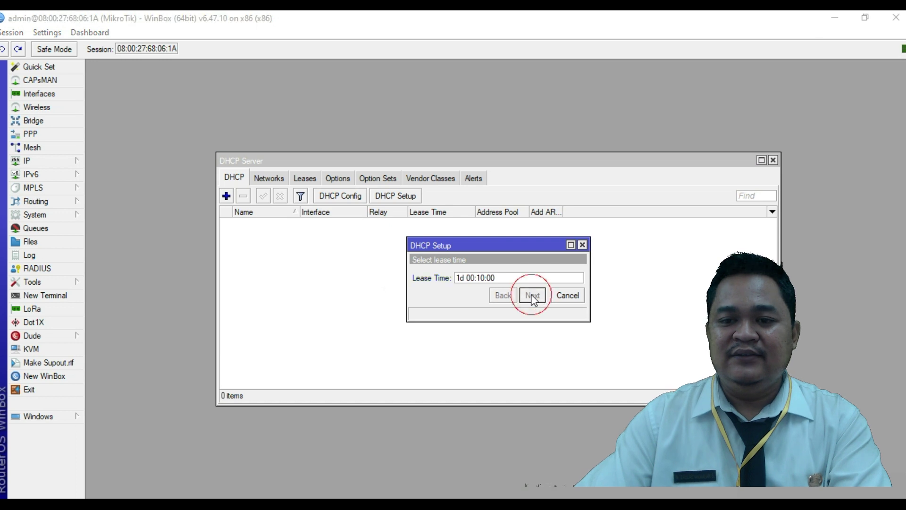
click(500, 275)
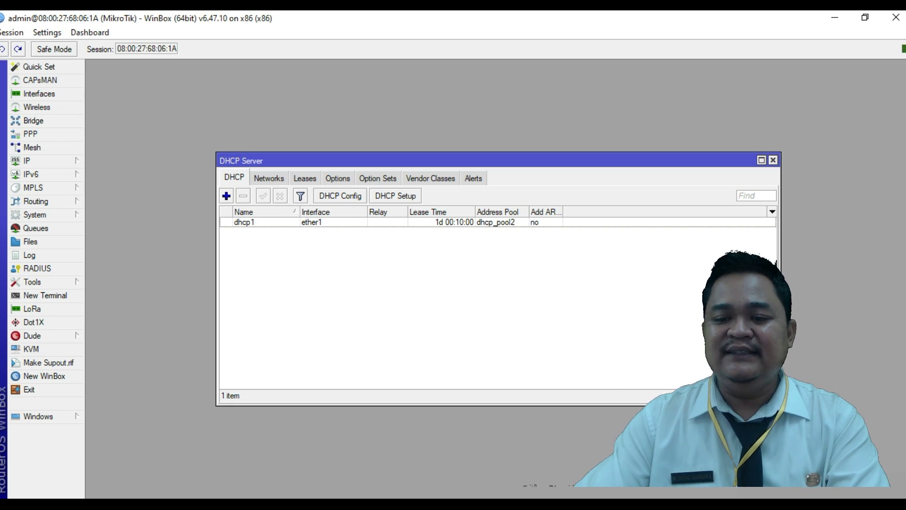
- Switch to the Windows 7 virtual machine and view the network connection details of Local Area Connection
click(610, 505)
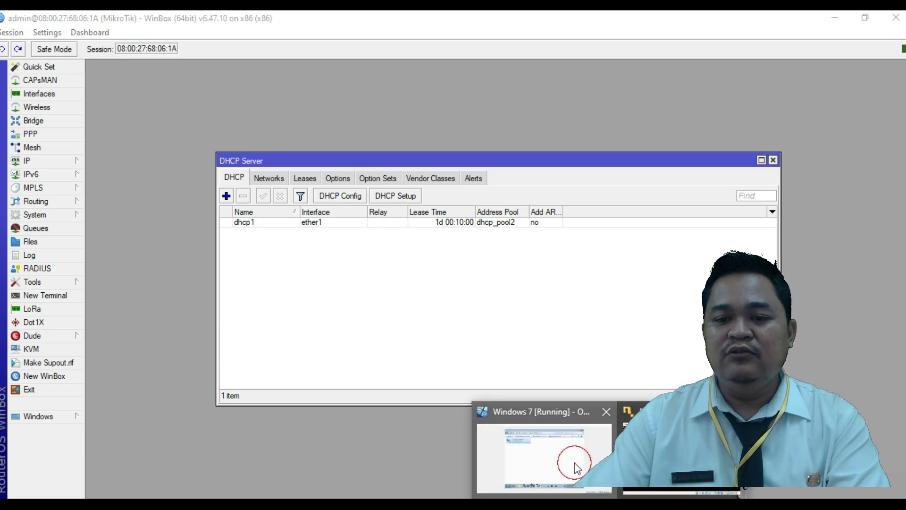
click(574, 463)
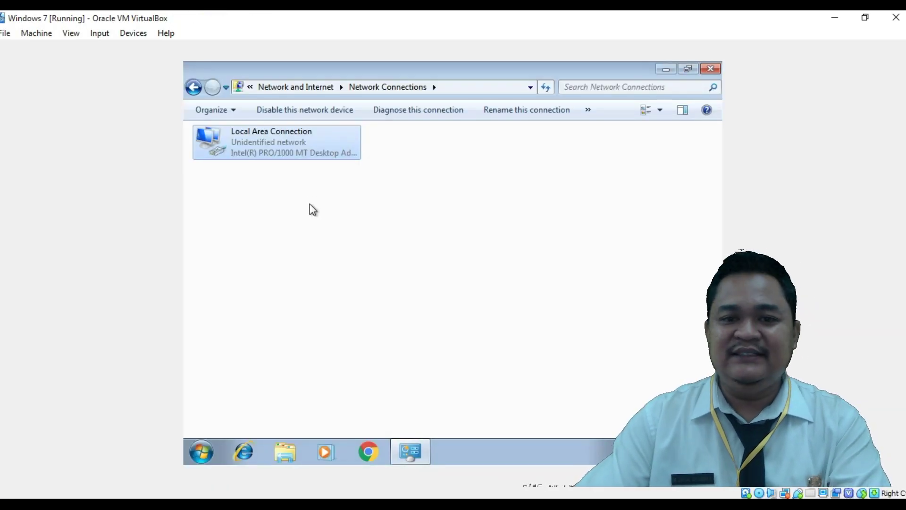
right_click(295, 151)
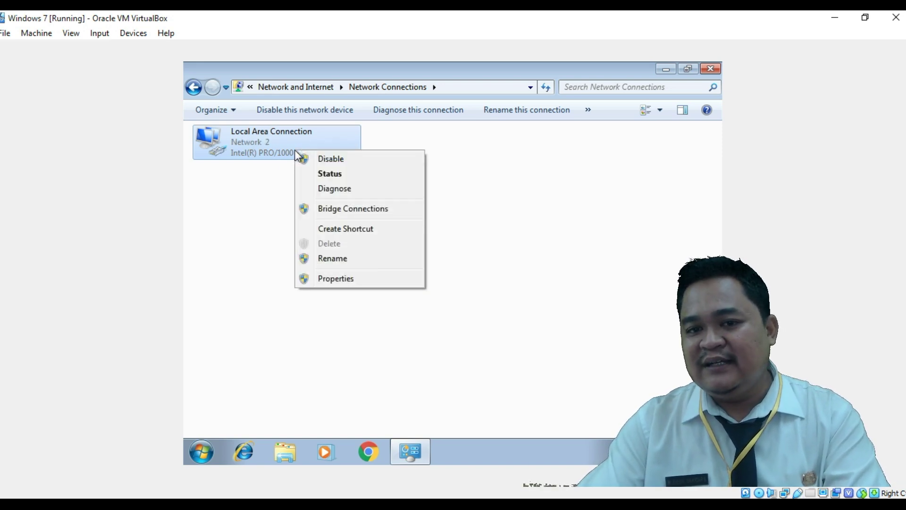
click(328, 176)
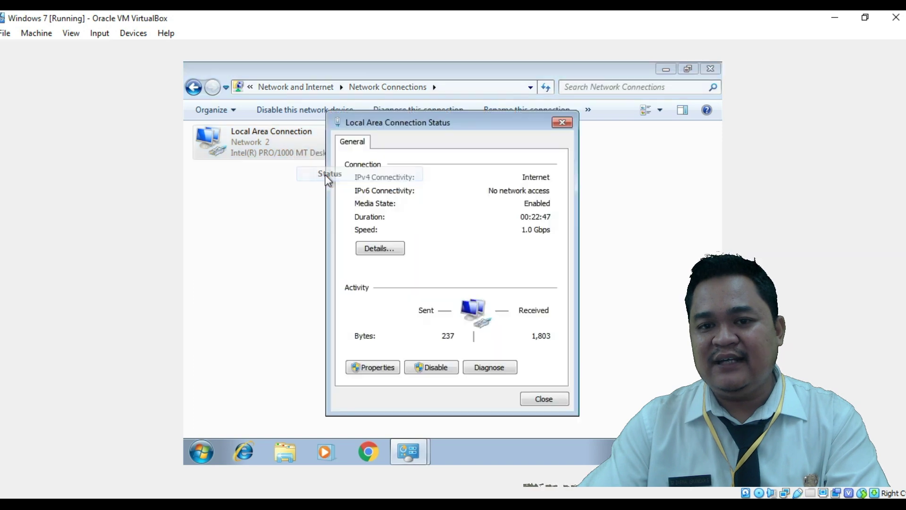
click(379, 248)
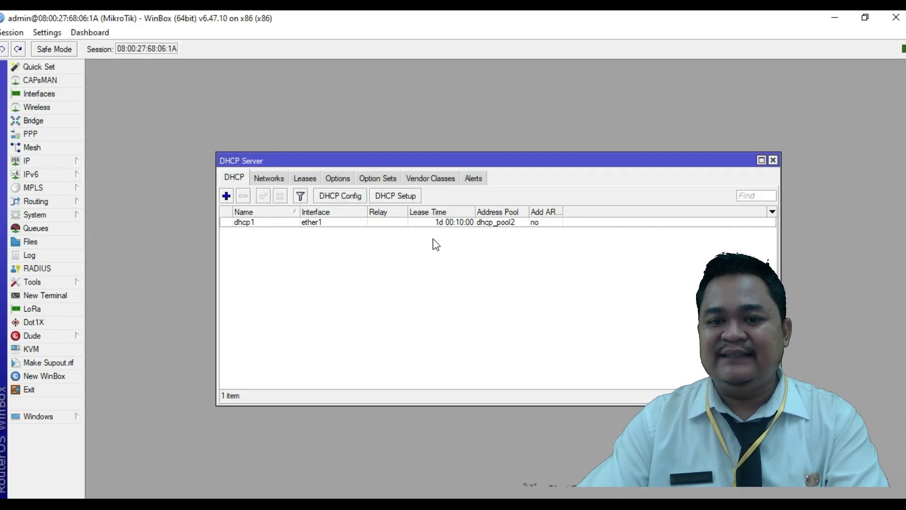
- In WinBox, view the DHCP server's leases, widen the Active MAC Address column and select the client's lease
click(306, 179)
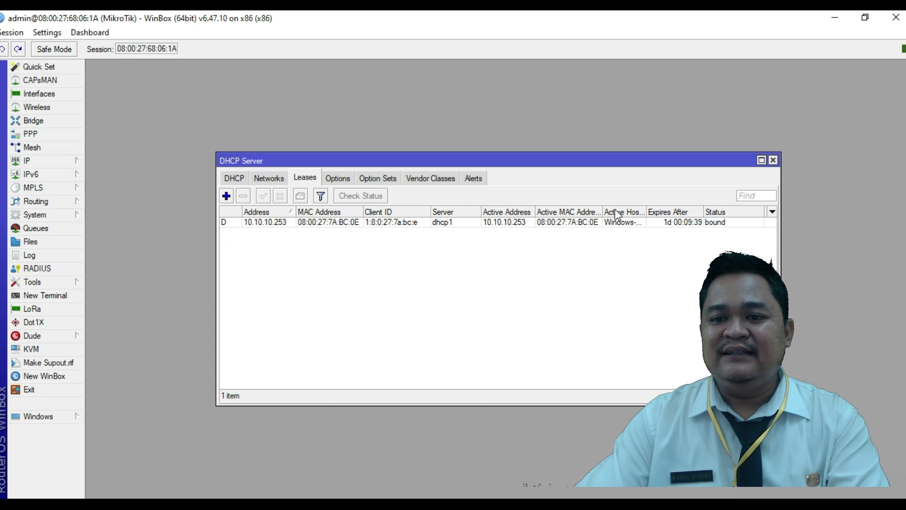
drag(602, 211, 637, 209)
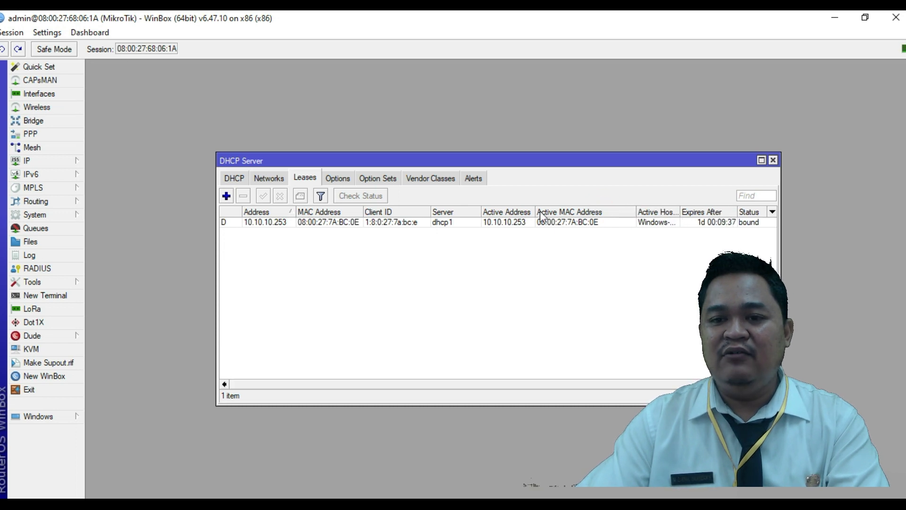
click(521, 226)
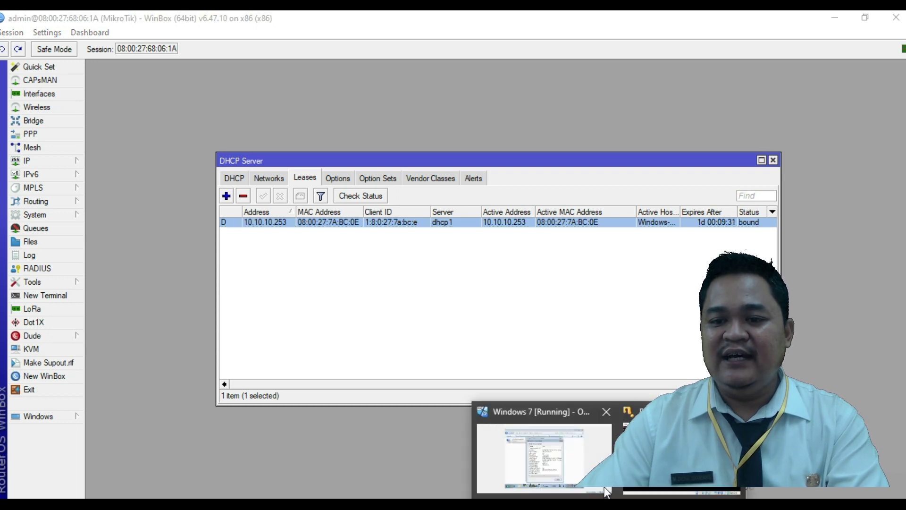
- Return to the Windows 7 machine, compare its connection details with the lease, and close the details and status windows
click(583, 461)
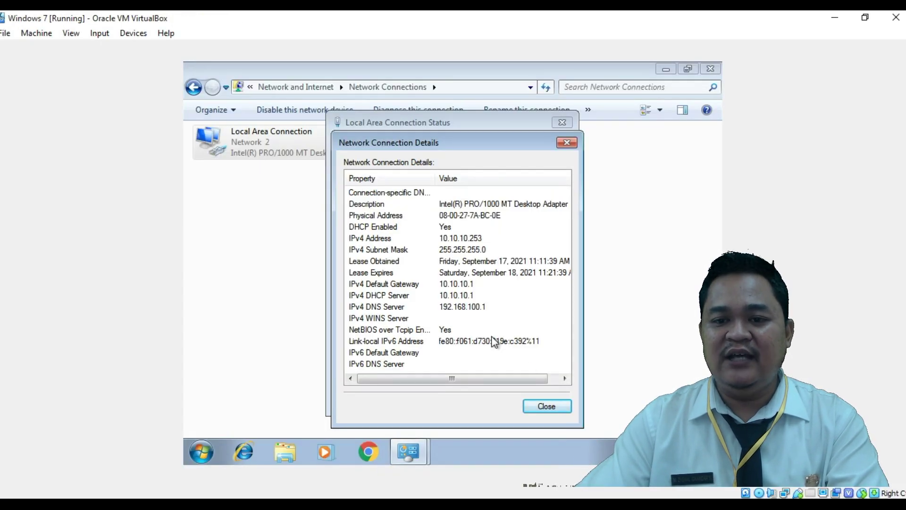
click(546, 406)
click(539, 401)
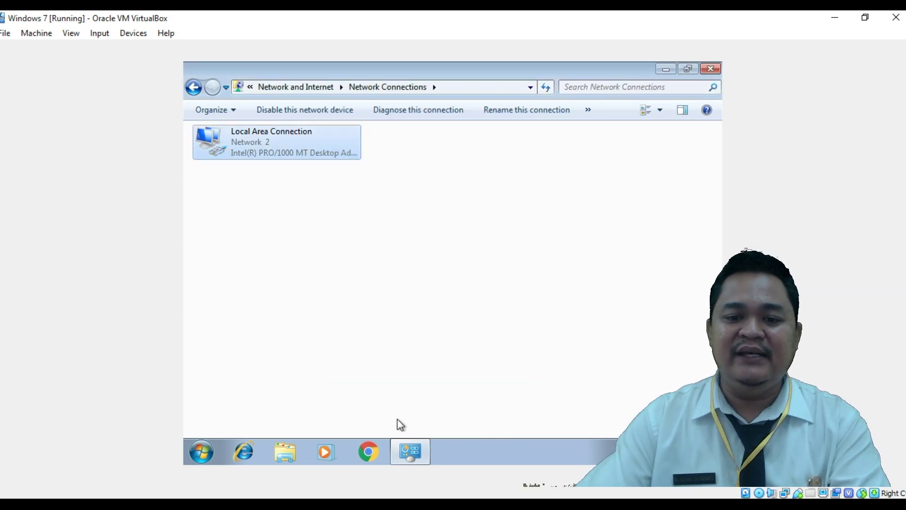
- Open Chrome on the Windows 7 machine and search for "google" to test internet access
click(374, 453)
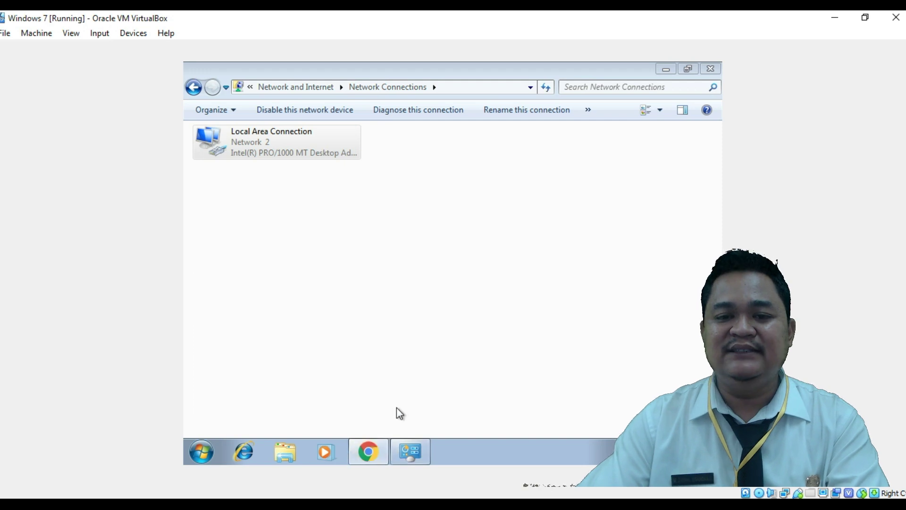
click(367, 98)
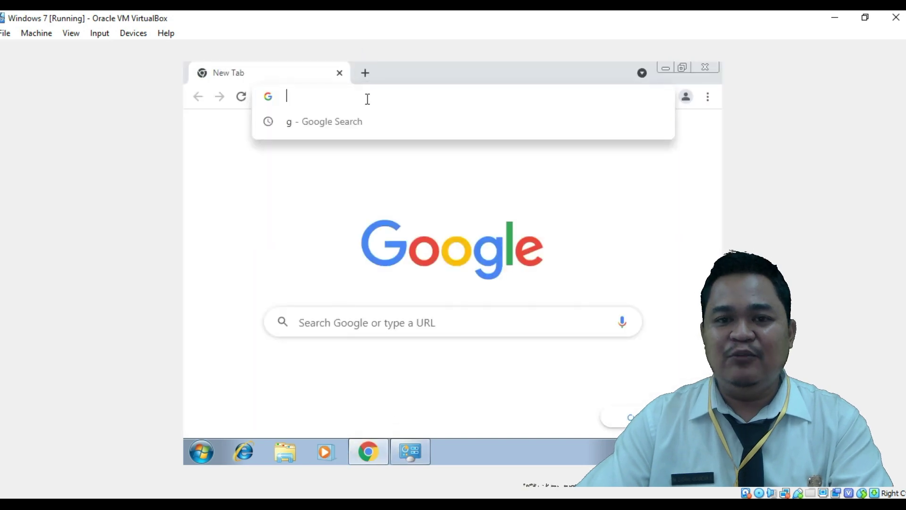
click(414, 313)
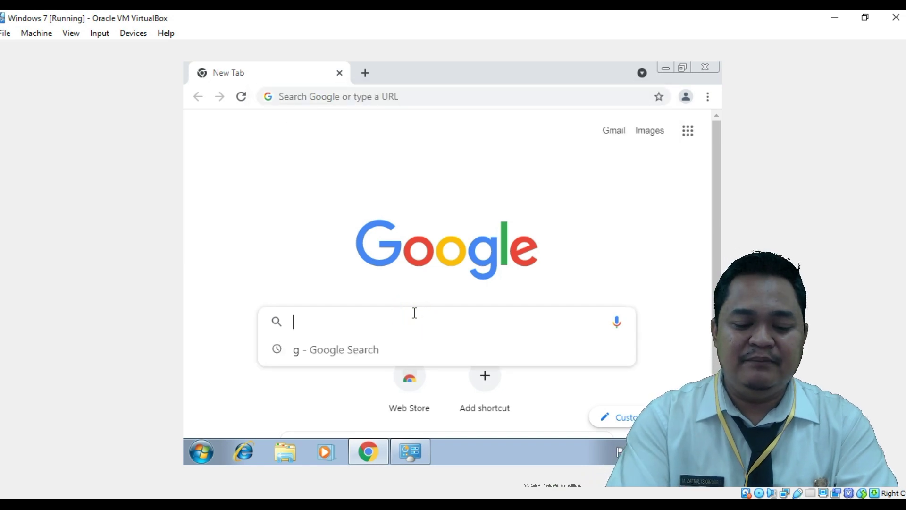
text(goog)
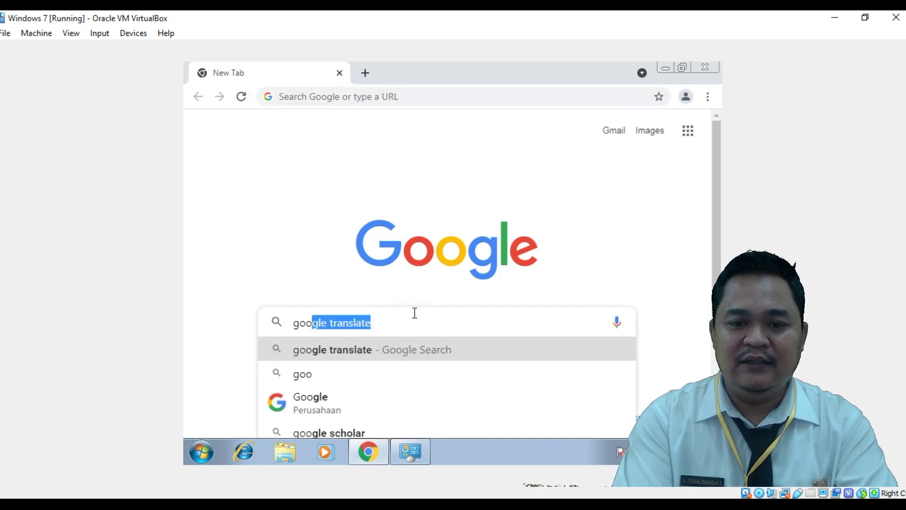
text(l)
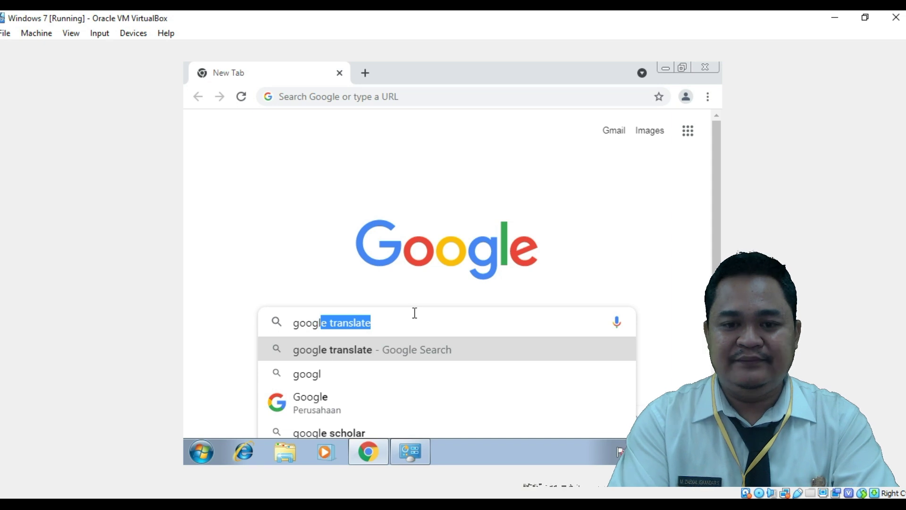
text(e)
key(Return)
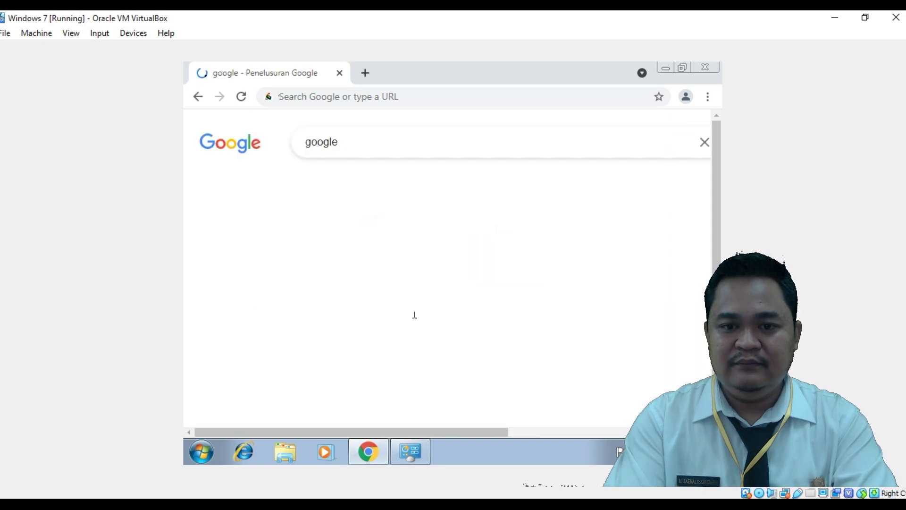